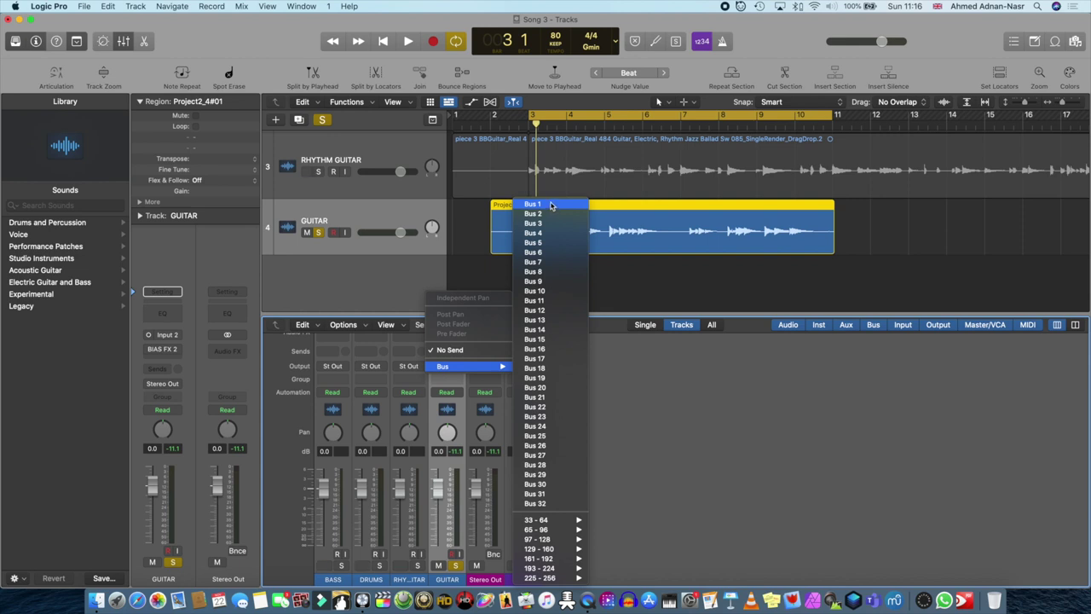
- Add a Bus 1 send to the GUITAR channel and enlarge the mixer to show the Audio FX slots
click(550, 207)
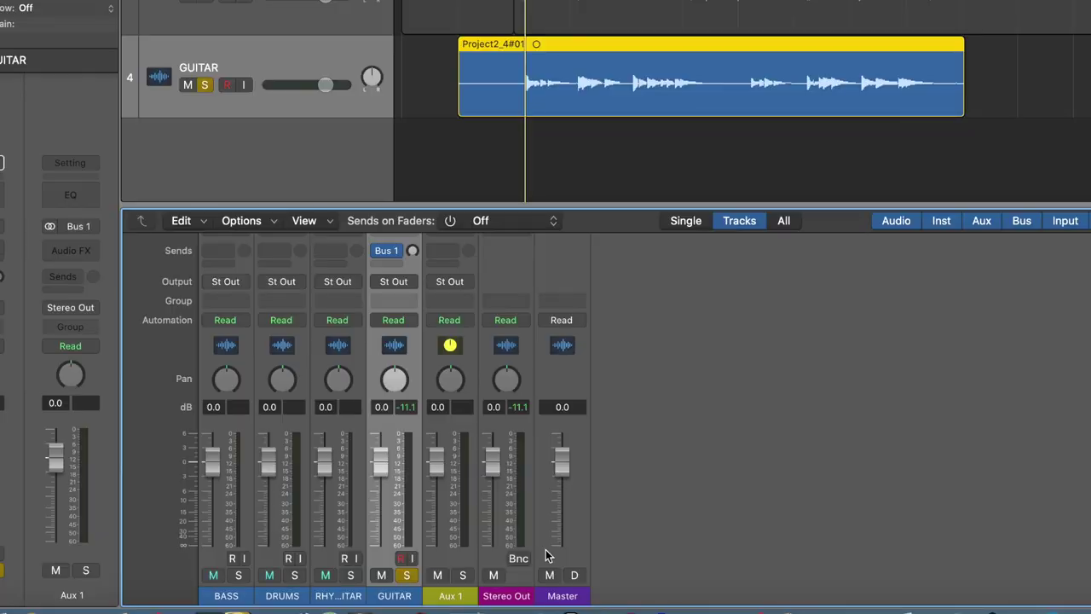
scroll(586, 341, up, 2)
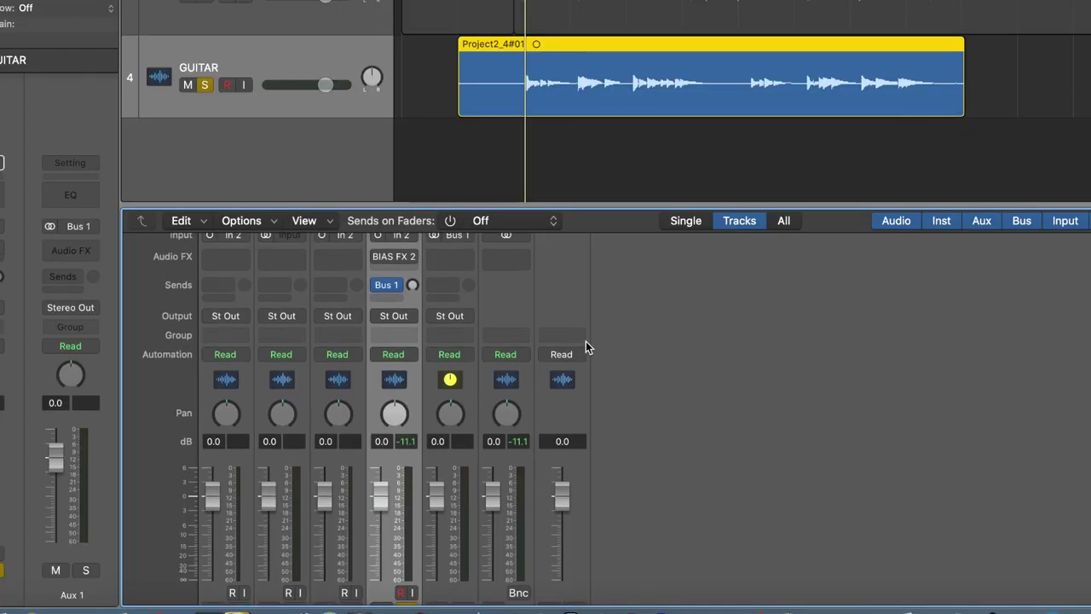
scroll(451, 473, down, 2)
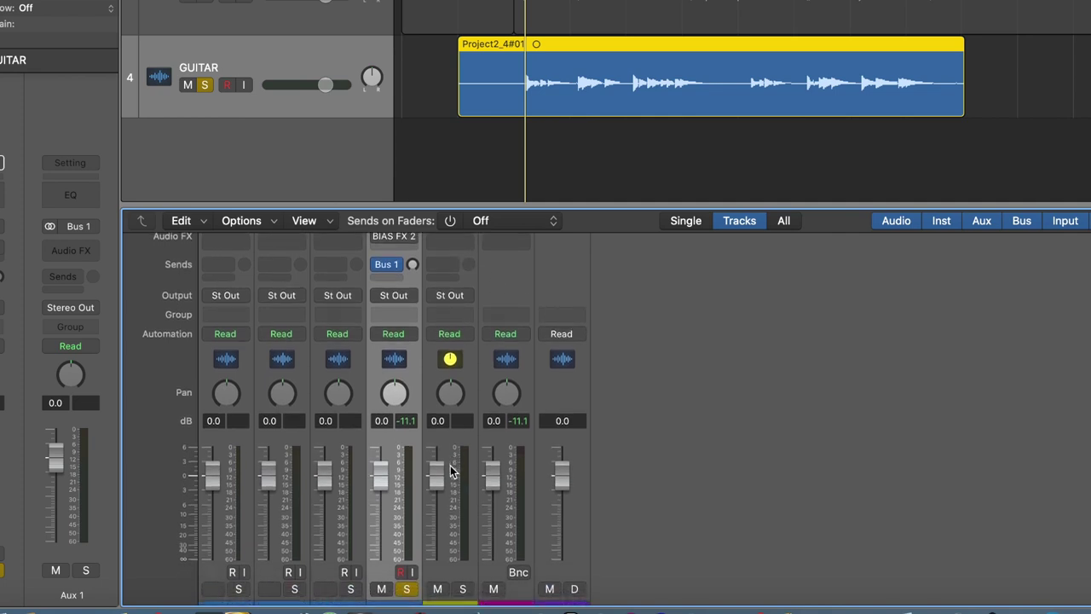
scroll(486, 341, down, 1)
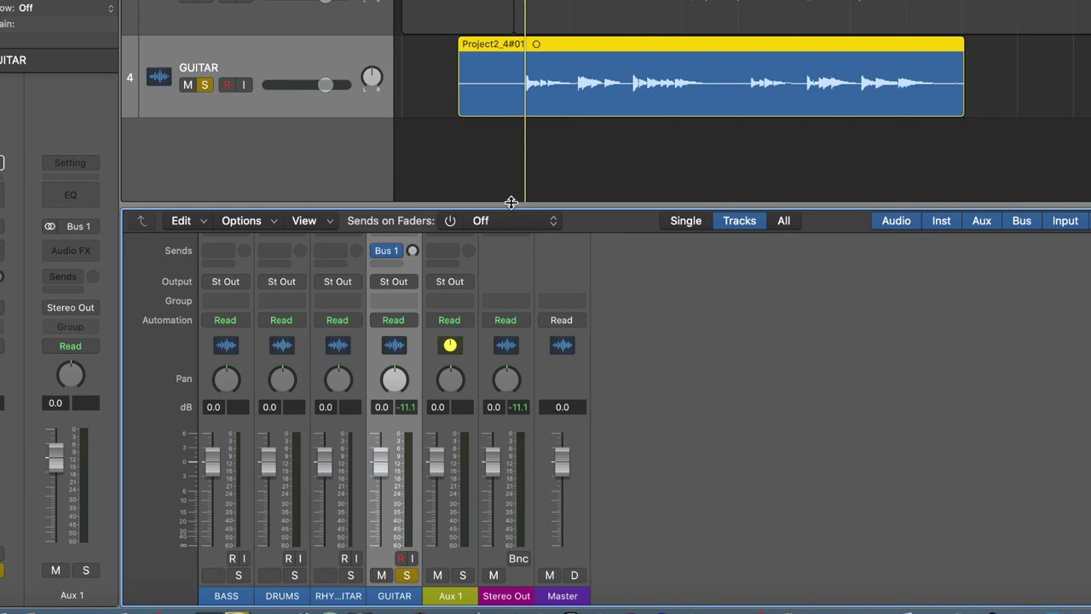
drag(511, 204, 512, 175)
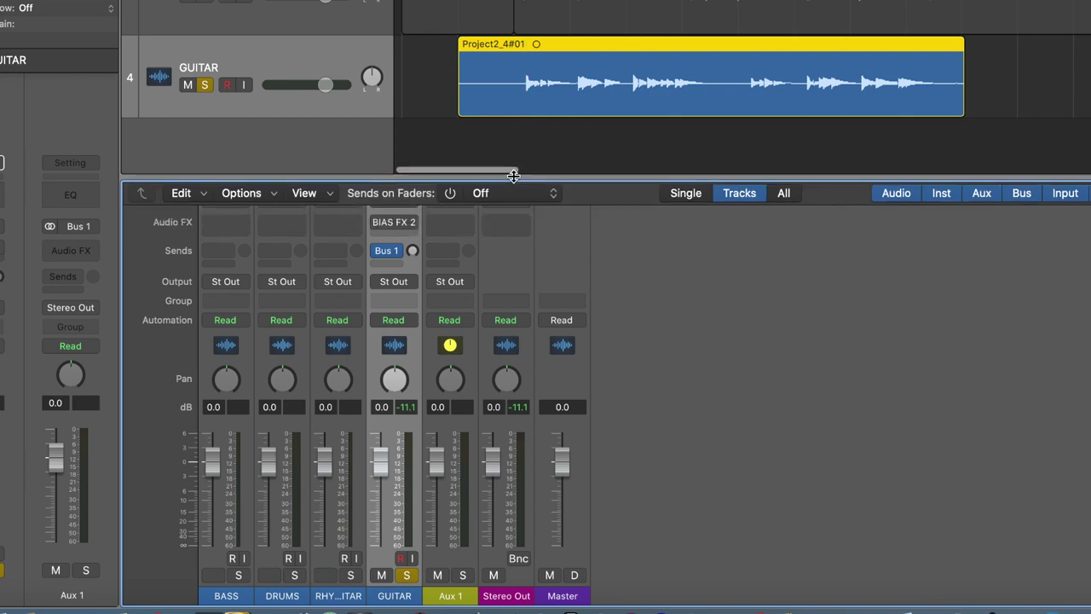
- Insert the stereo Space Designer reverb on the Aux 1 channel
click(457, 224)
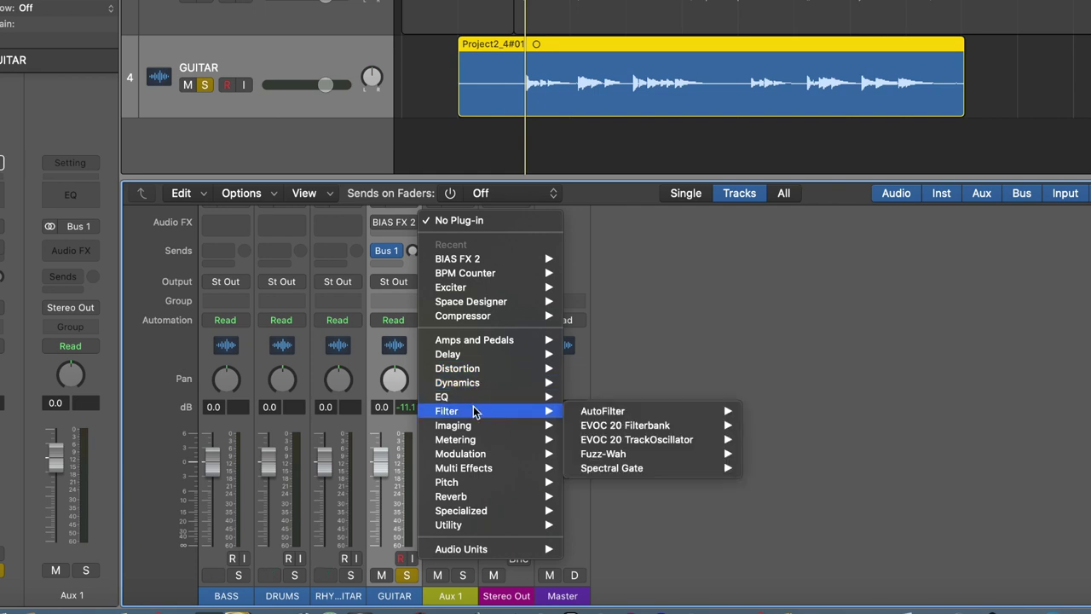
mouse_move(487, 444)
mouse_move(491, 503)
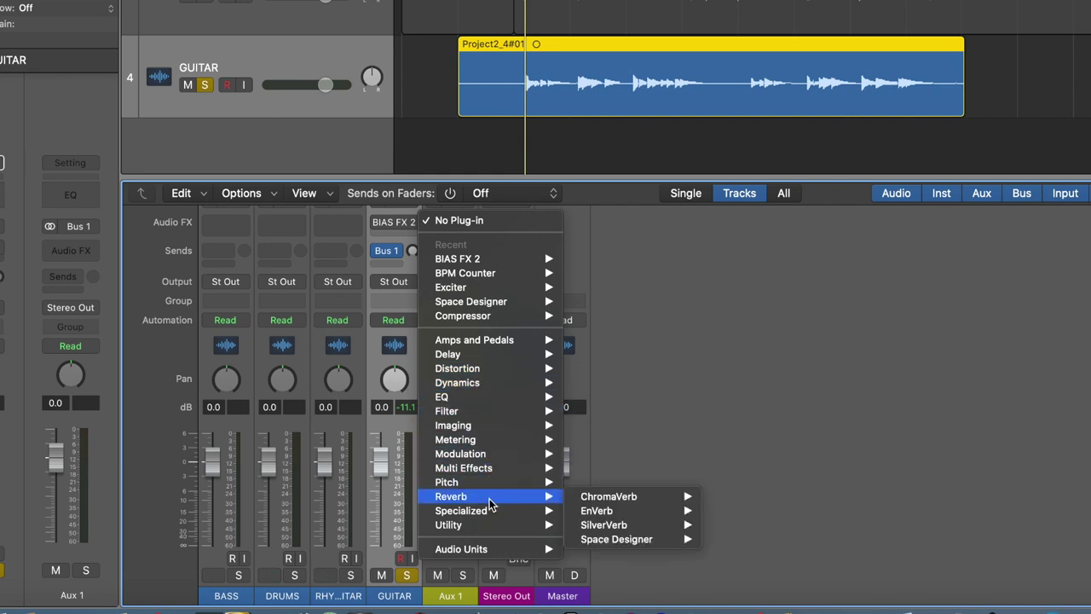
mouse_move(652, 541)
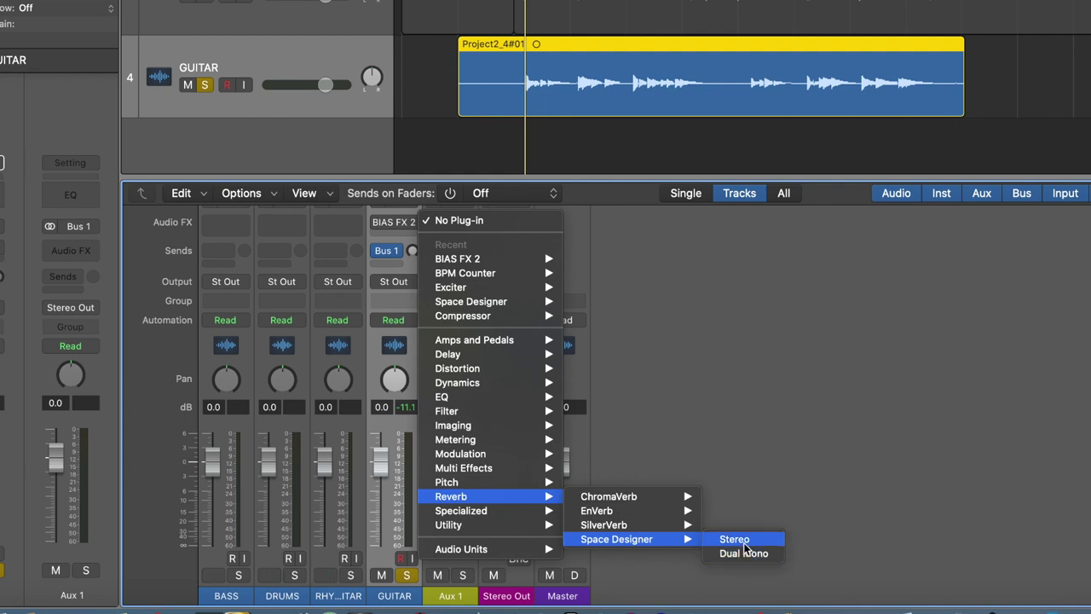
click(735, 540)
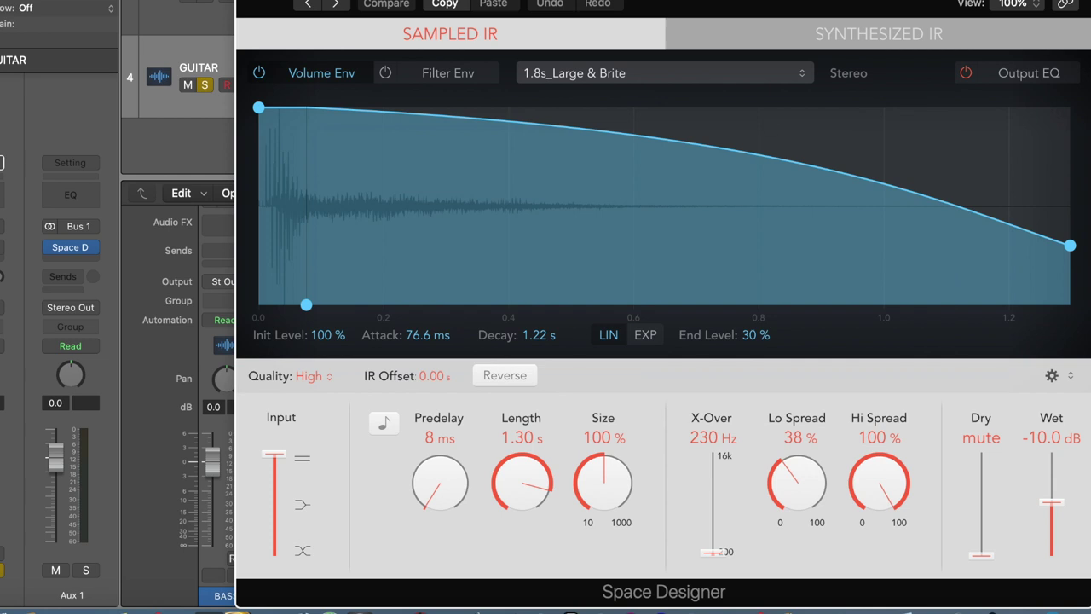
- Load the 1.7s Nice Hall preset from the medium-space halls into Space Designer
click(409, 0)
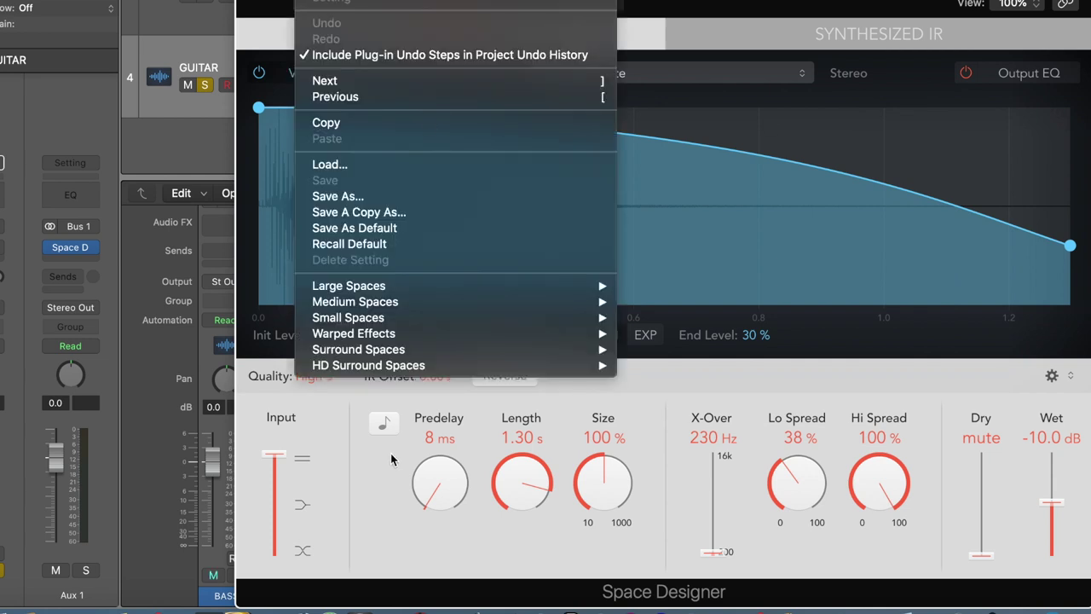
mouse_move(367, 309)
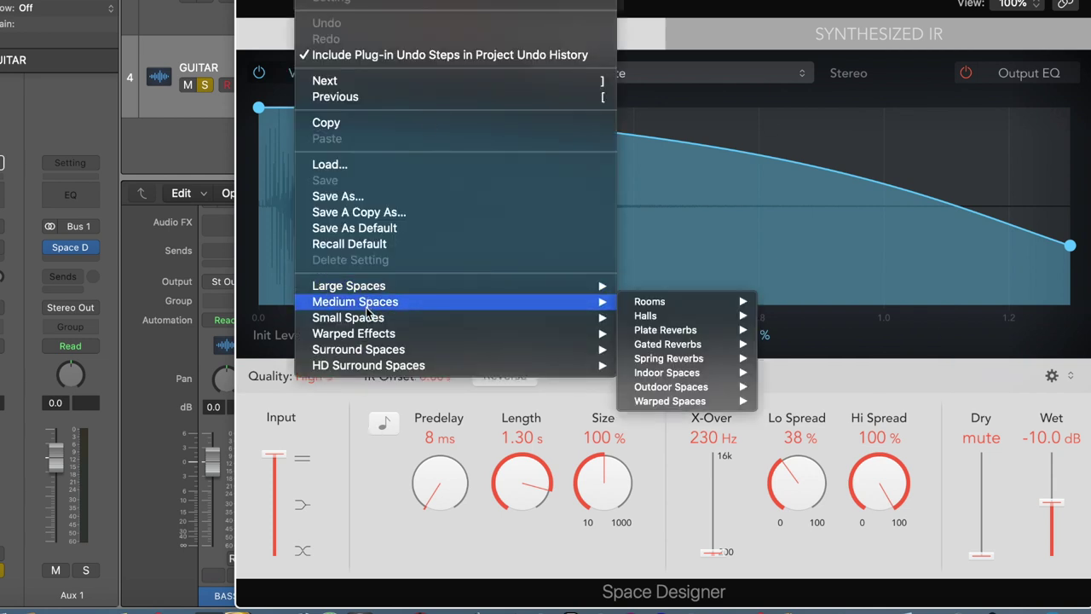
mouse_move(623, 304)
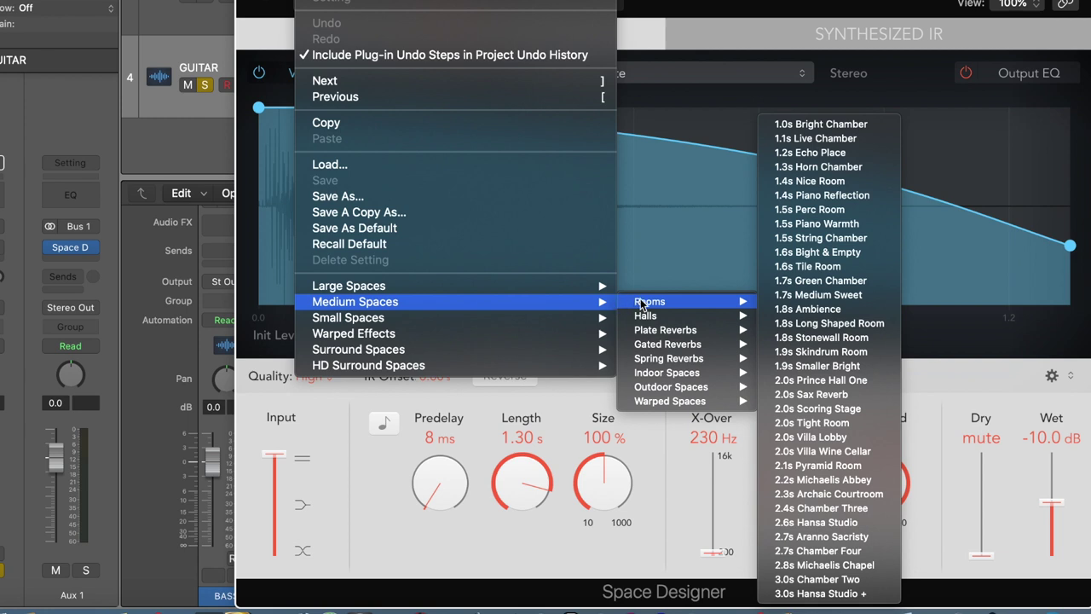
mouse_move(651, 321)
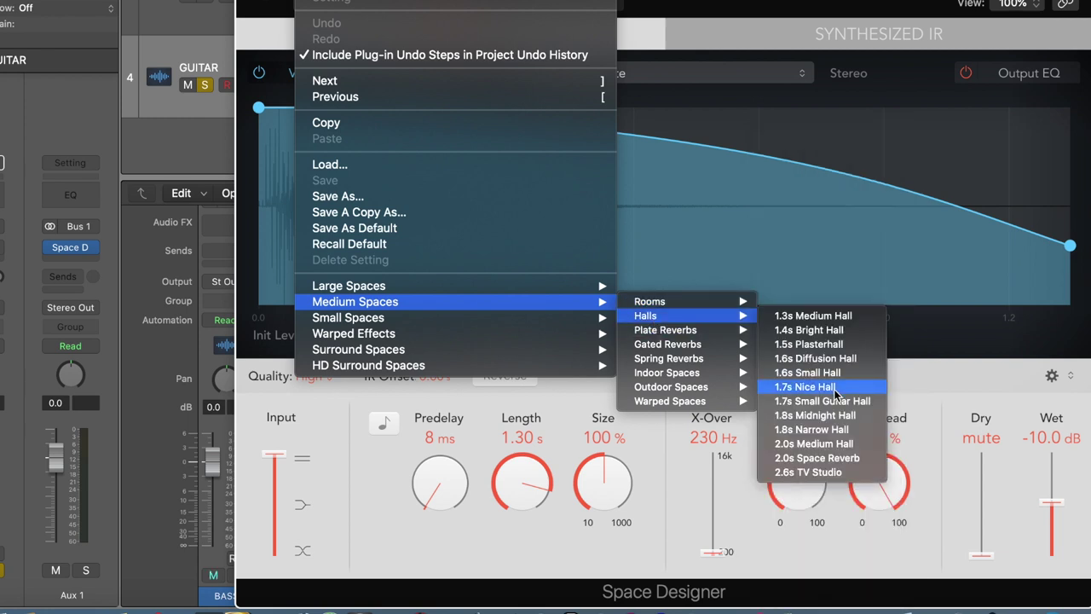
click(806, 387)
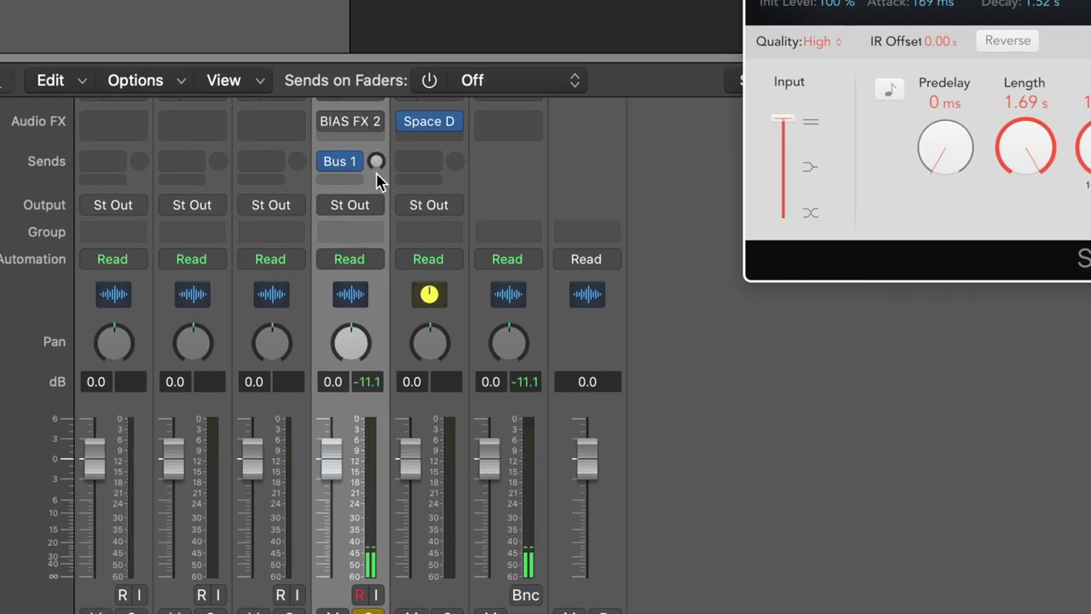
- Raise the GUITAR channel's Bus 1 send level up to +6.0 dB during playback, and stop the playback
mouse_move(358, 175)
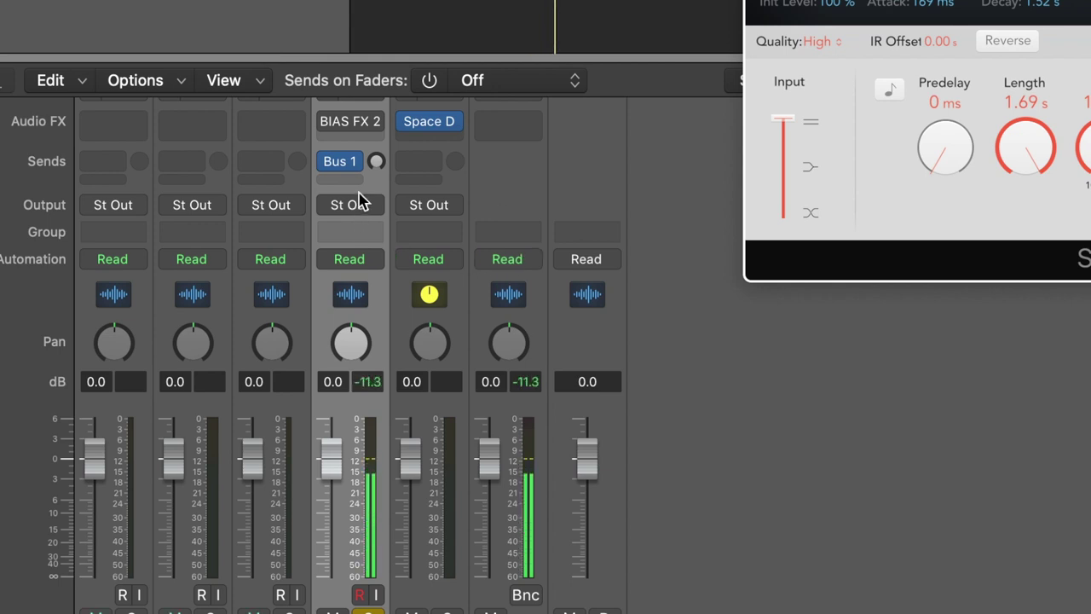
drag(374, 166, 374, 106)
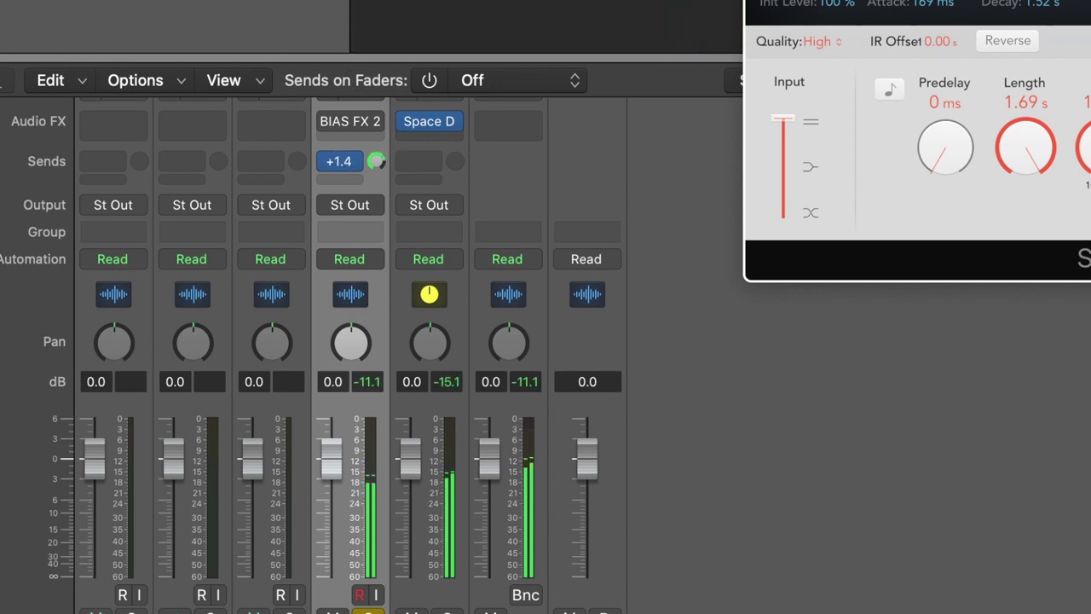
drag(376, 161, 376, 147)
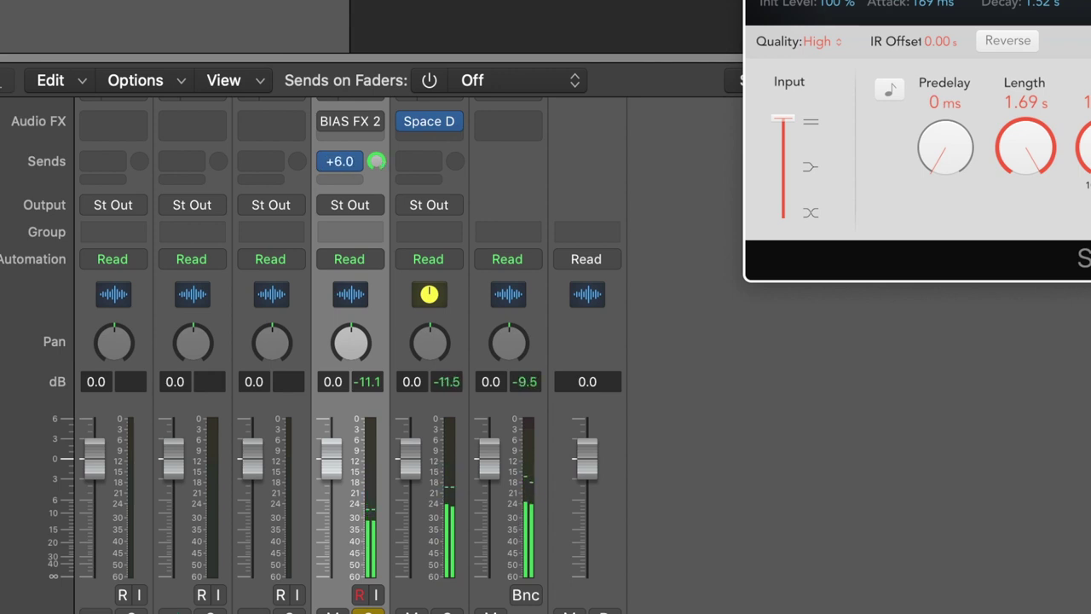
drag(376, 161, 458, 2)
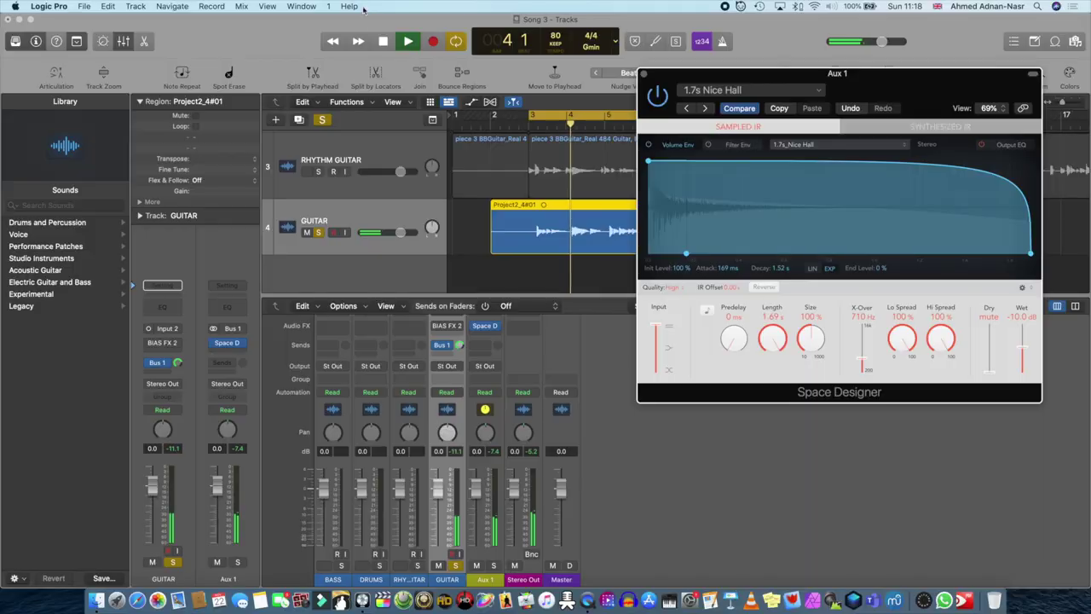
click(382, 43)
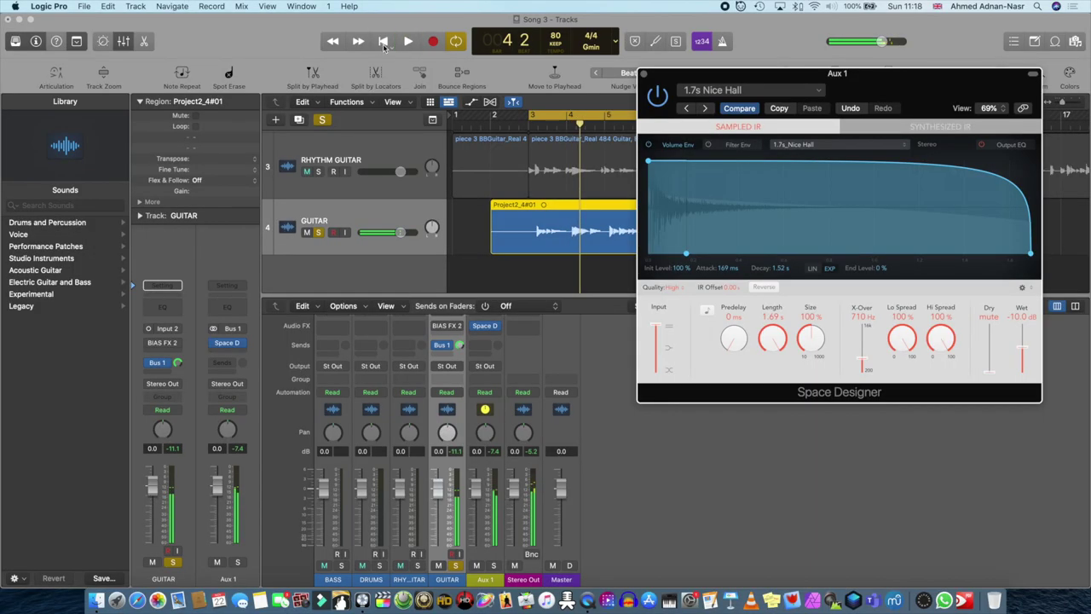
- Rename the Aux 1 channel as G REVERB
click(492, 582)
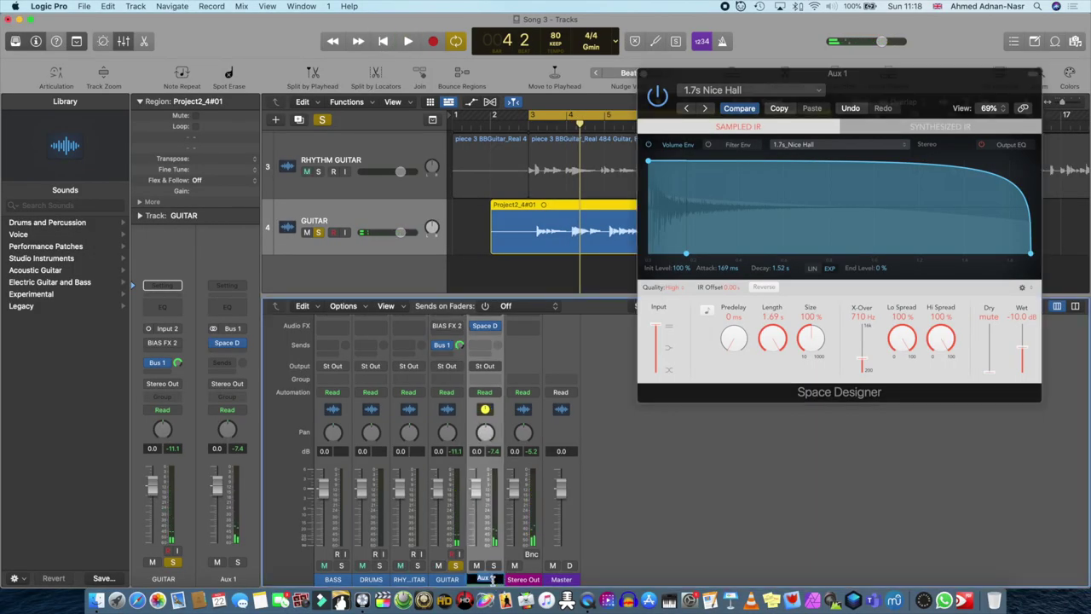
text(REVE)
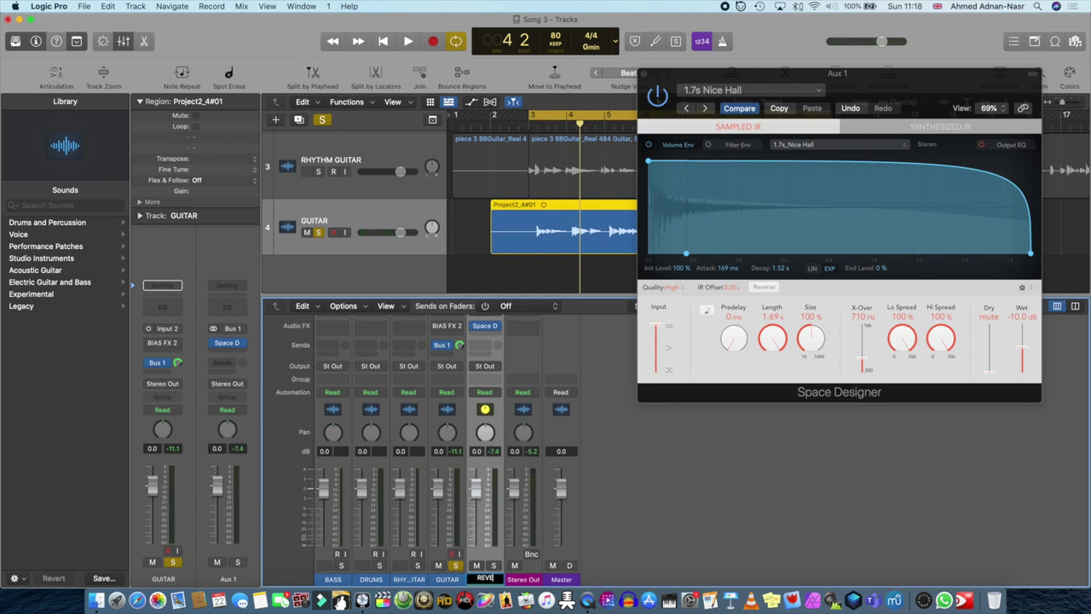
key(BackSpace)
key(BackSpace)
key(BackSpace)
text(GURS)
key(Return)
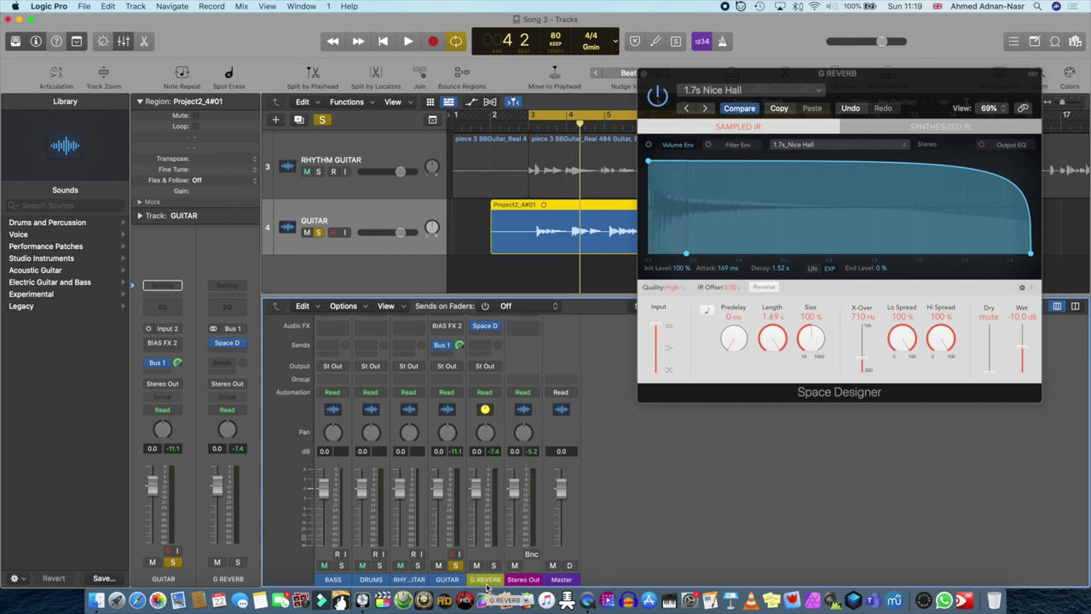
- Solo the RHYTHM GUITAR channel in place of GUITAR, play it without reverb, and stop the playback
click(410, 580)
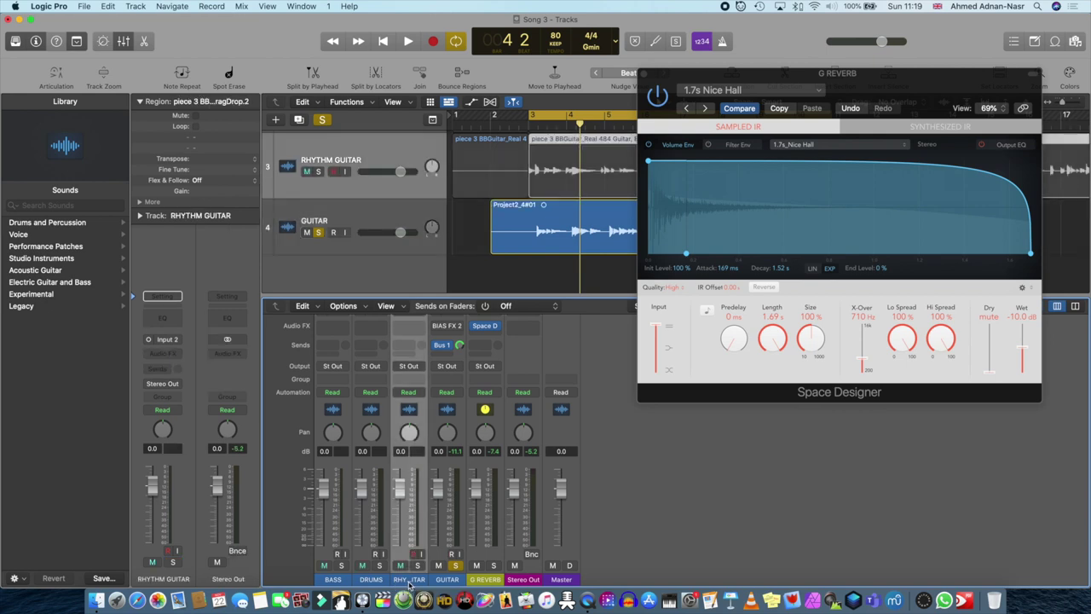
click(417, 566)
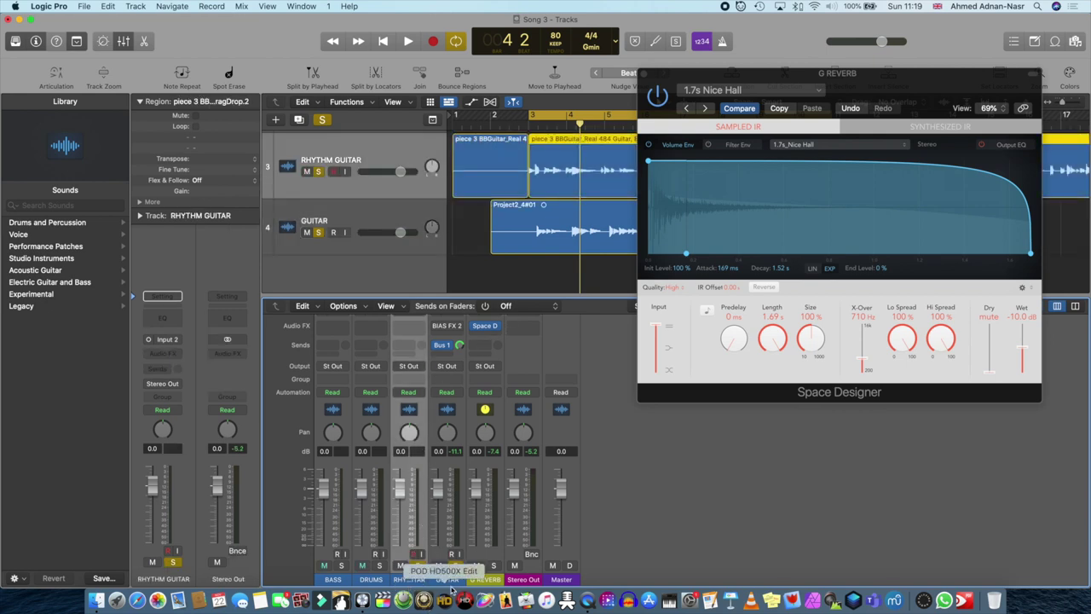
click(414, 45)
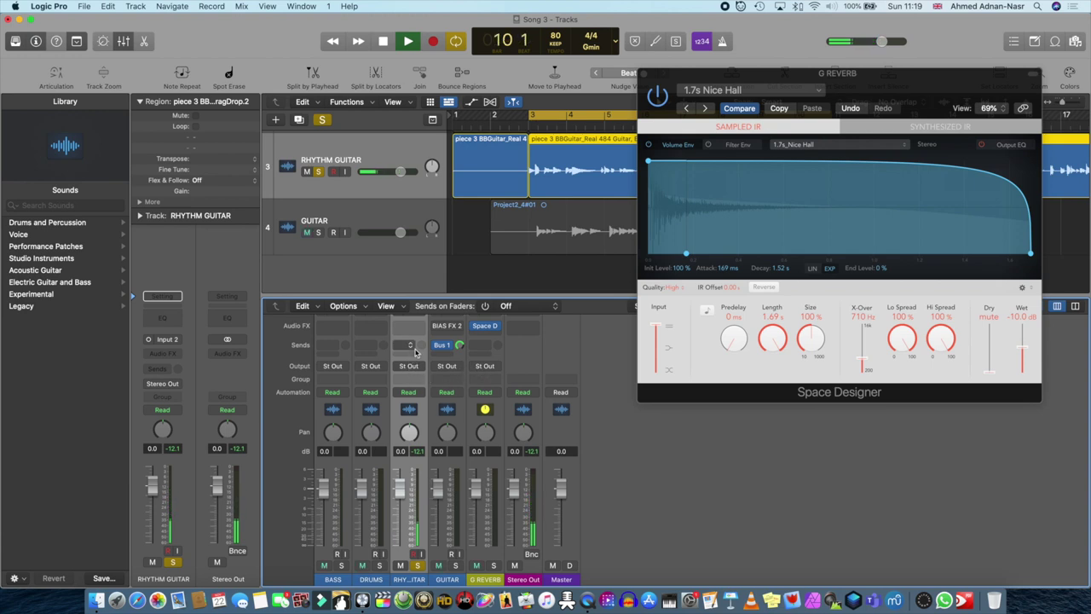
click(384, 42)
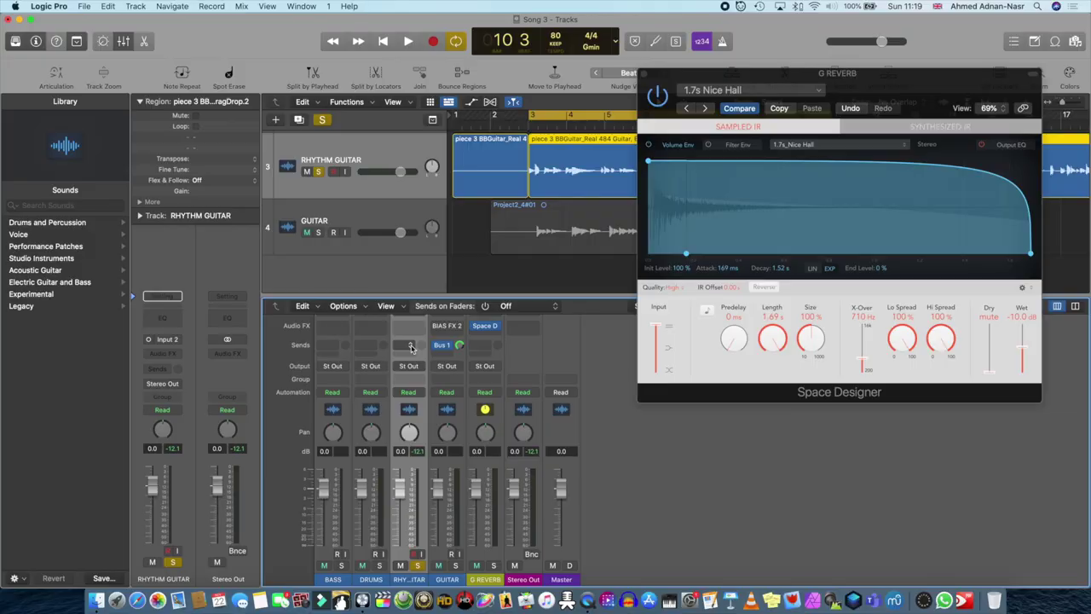
- Add a send from the RHYTHM GUITAR channel to Bus 1, which feeds G REVERB
click(411, 348)
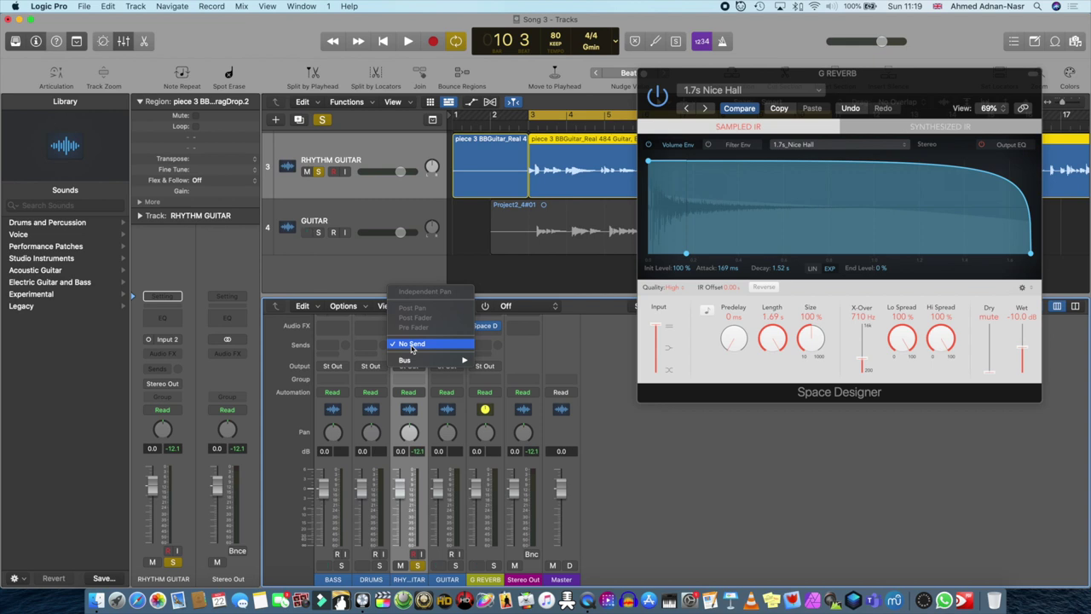
mouse_move(414, 362)
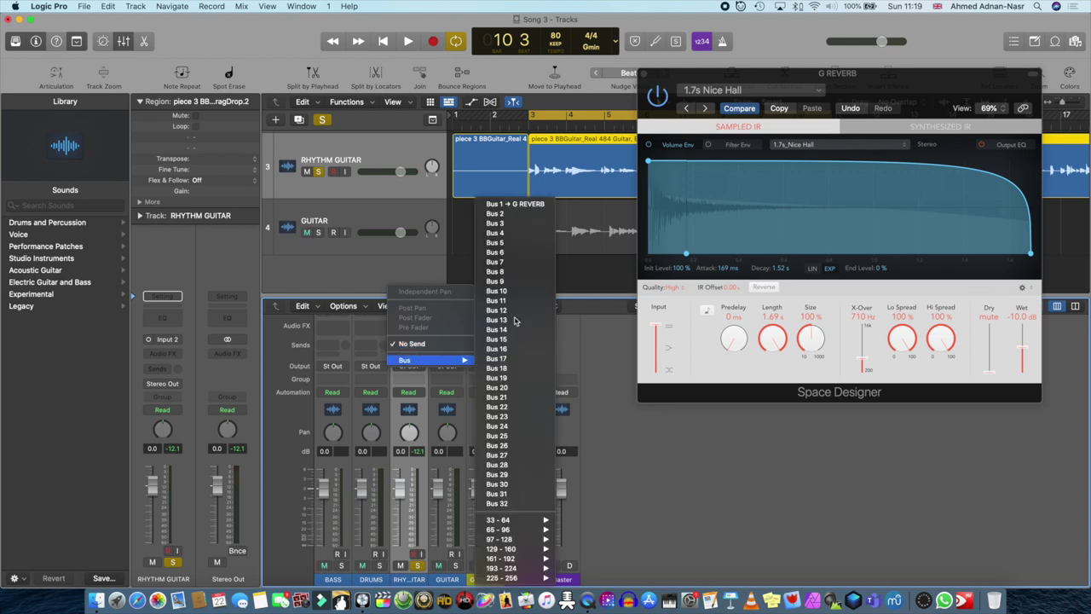
click(537, 208)
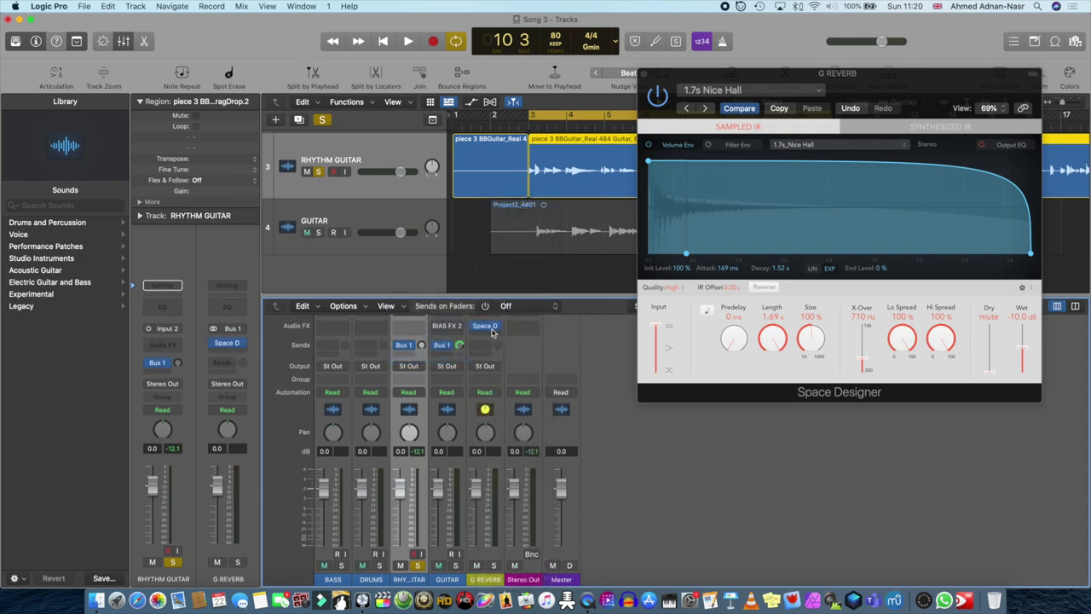
click(484, 409)
- Blend in the RHYTHM GUITAR channel's Bus 1 send level during playback, and take the channel out of solo
click(409, 42)
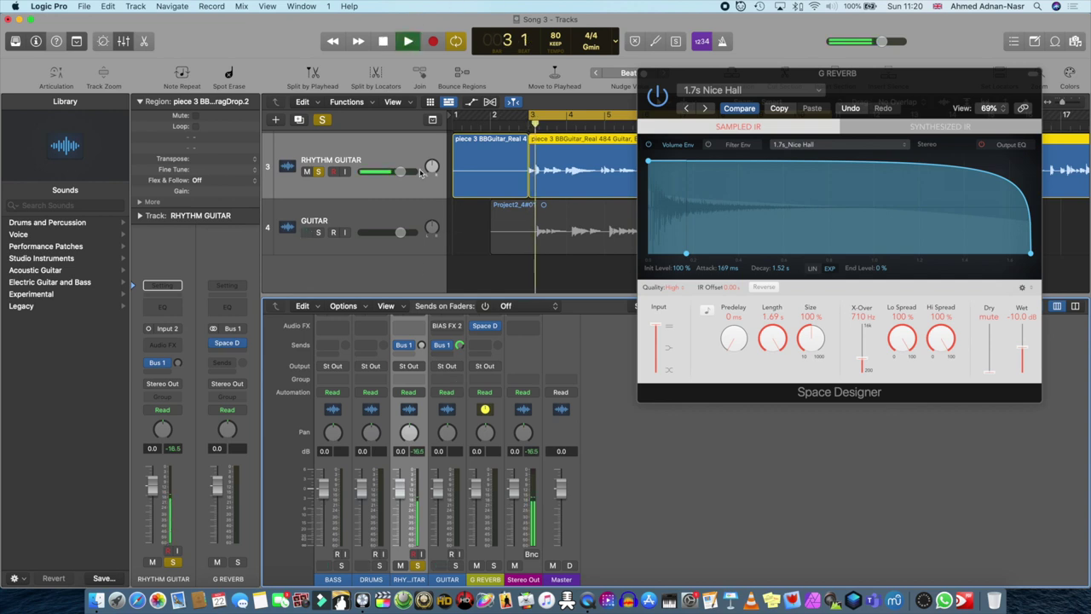
drag(420, 346, 448, 275)
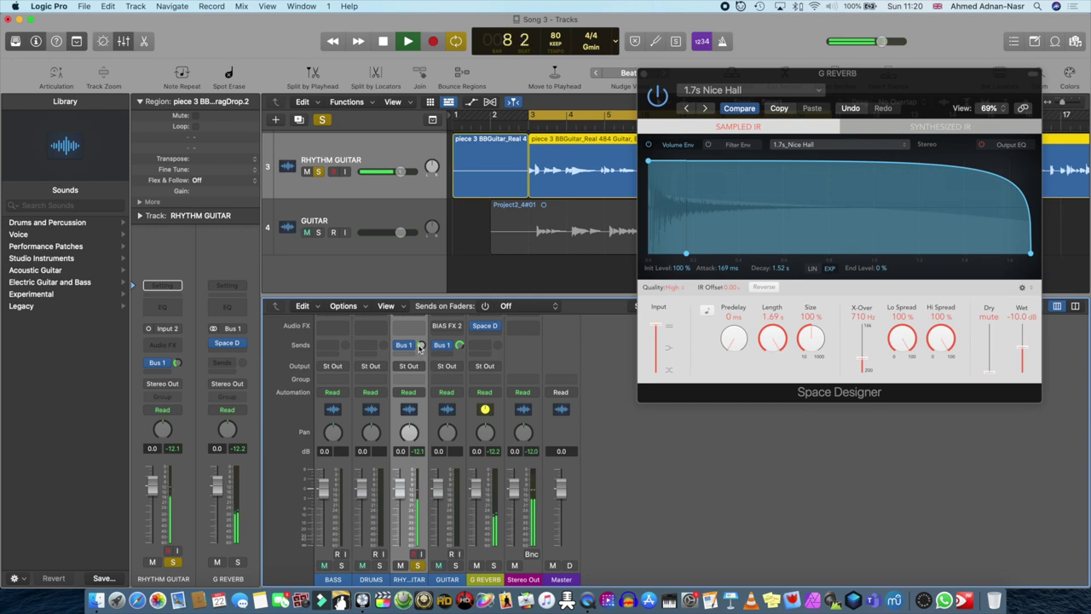
drag(420, 348, 419, 358)
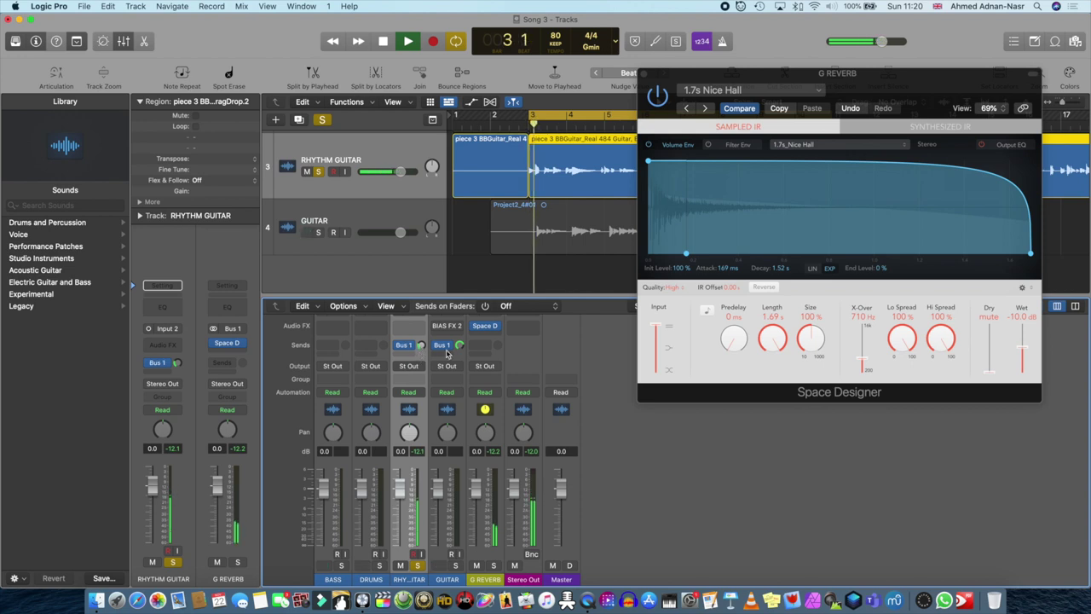
drag(462, 347, 462, 343)
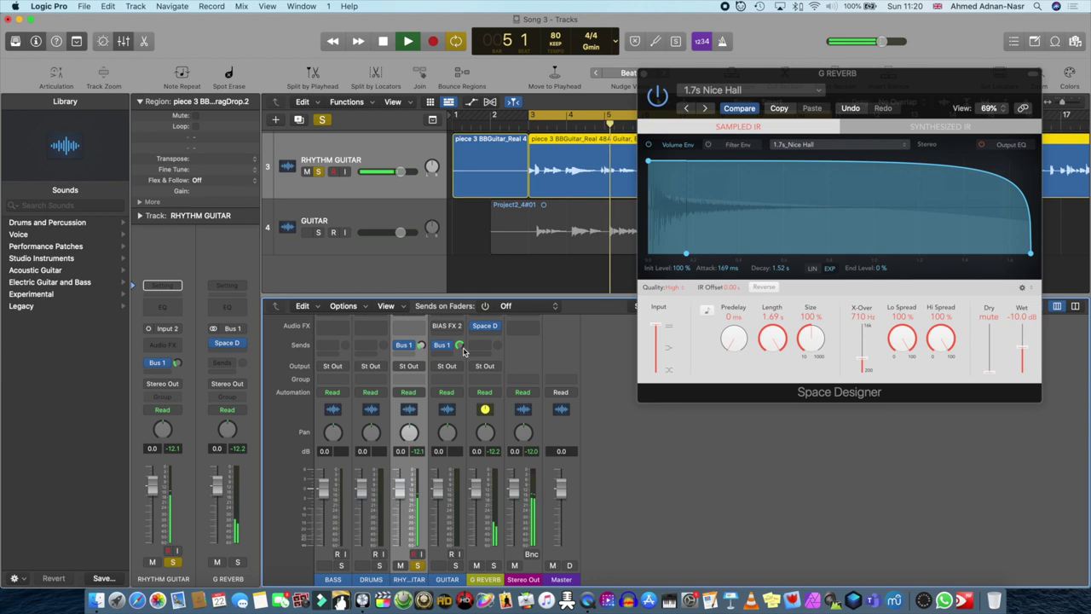
click(417, 565)
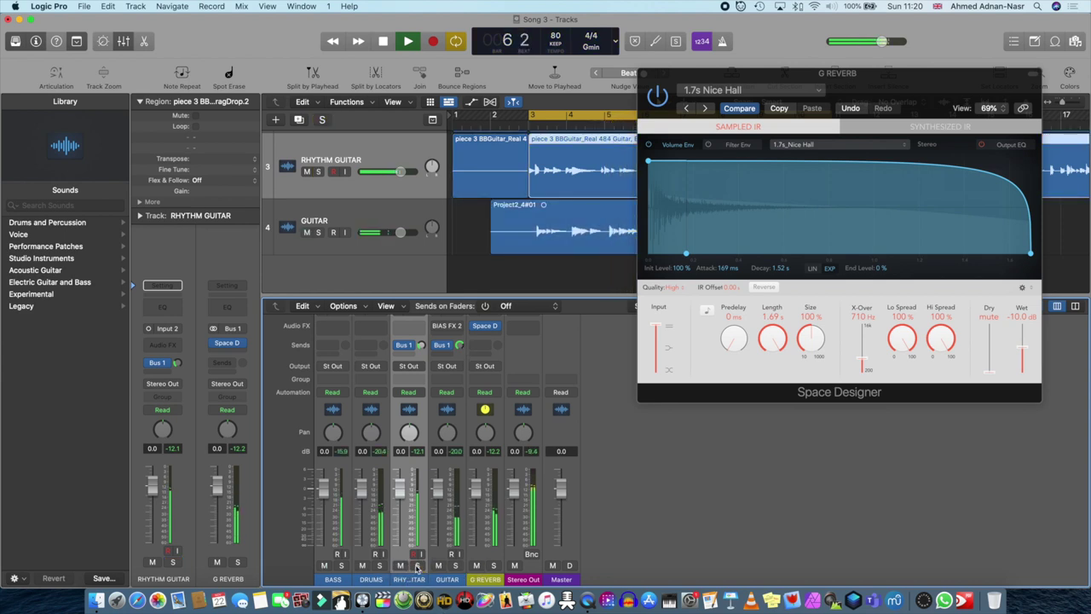